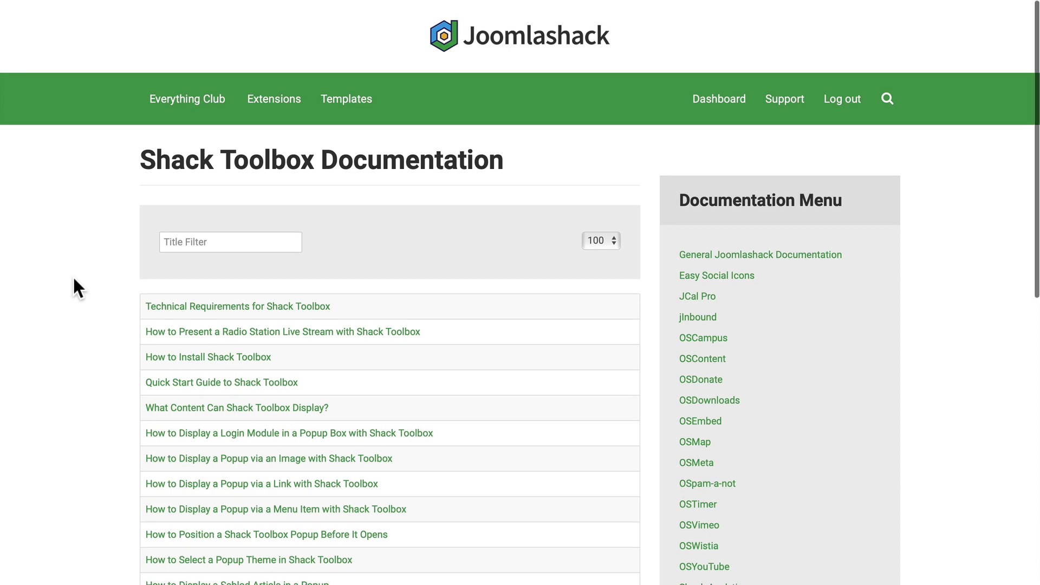
Scroll down through the Shack Toolbox Pro documentation article list
{"action": "scroll", "coordinate": [73, 279], "scroll_direction": "down", "scroll_amount": 9}
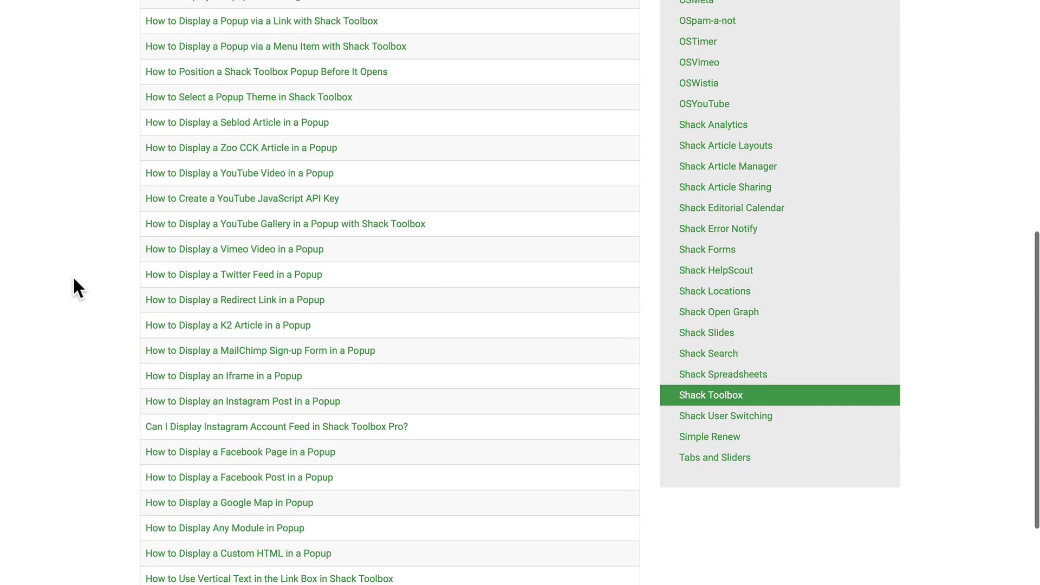
{"action": "scroll", "coordinate": [74, 279], "scroll_direction": "down", "scroll_amount": 1}
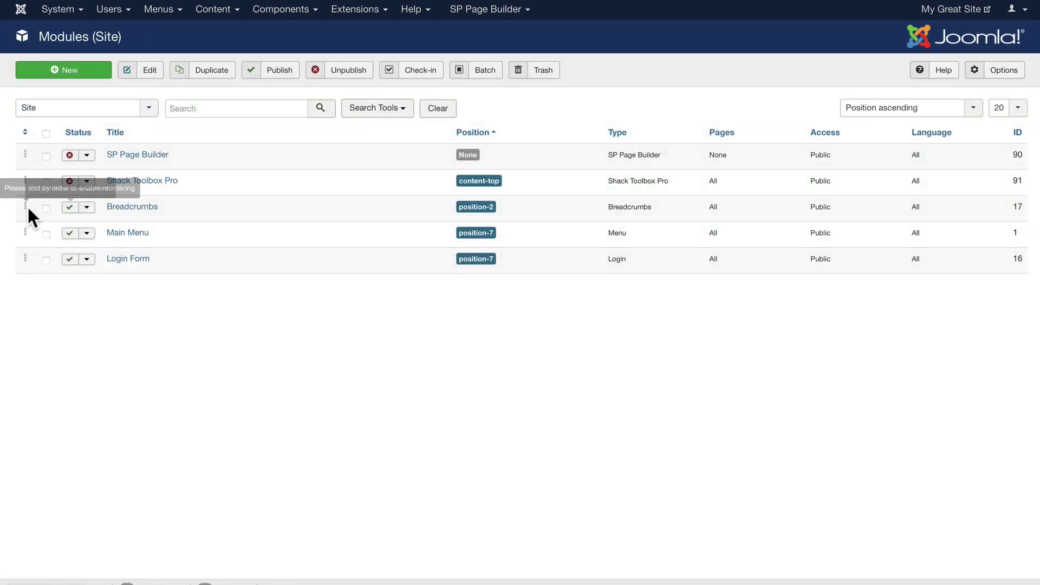
Open the Shack Toolbox Pro module from the Site Modules list and look over its settings
{"action": "left_click", "coordinate": [144, 183]}
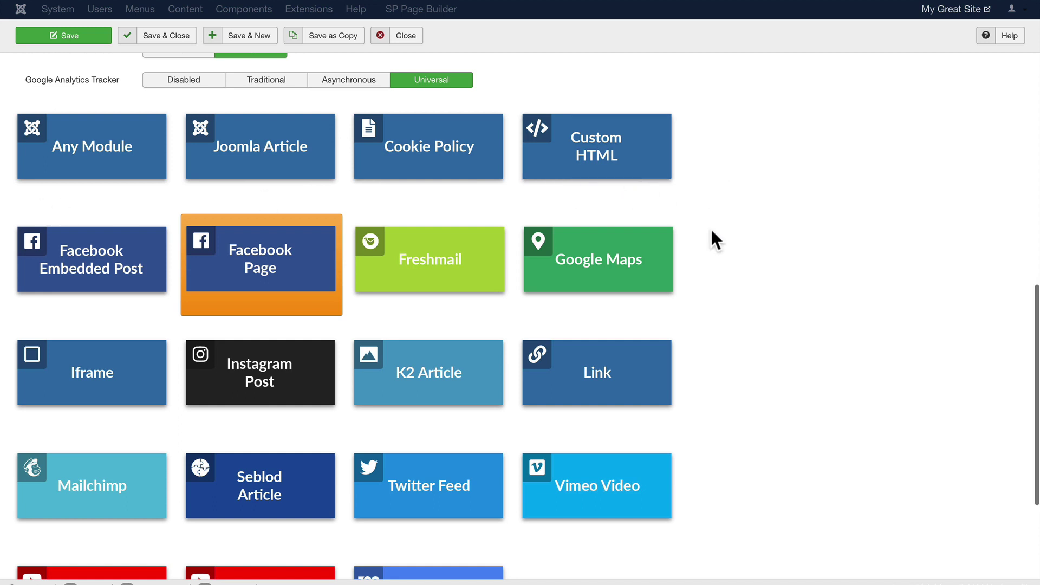
{"action": "scroll", "coordinate": [712, 232], "scroll_direction": "down", "scroll_amount": 3}
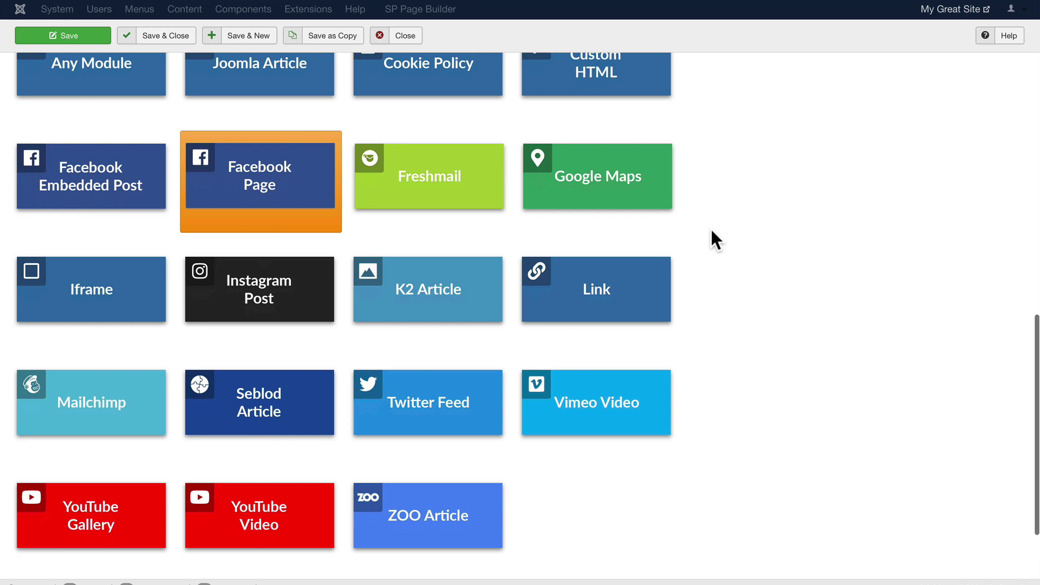
{"action": "scroll", "coordinate": [711, 237], "scroll_direction": "up", "scroll_amount": 1}
Choose Custom HTML, paste the 'Give a Gift of Hope!' matching-gift HTML, and hide the title
{"action": "left_click", "coordinate": [599, 105]}
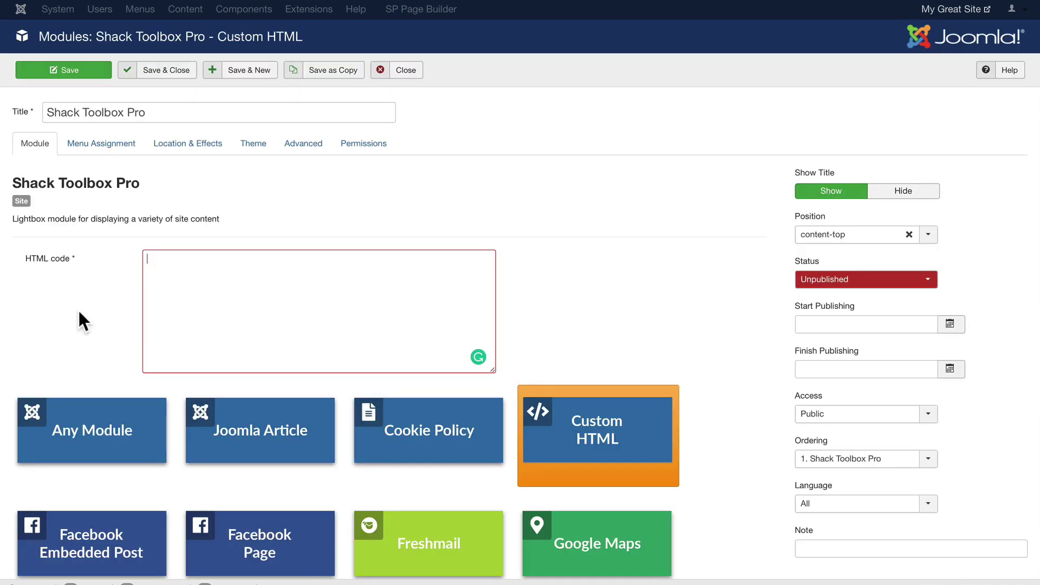
{"action": "type", "text": "<div style=\"background-color: #D0833D; color: #fff; padding:20px; text-align:center;\"><p style=\"font-size:1.6em; font-weight: bold; color: #fff;\">Give a \"Gift of Hope!\"</p> <img src=\"images/2020/Matching_Gift_2020_email_insert.jpg\" style=\"display: block; margin: 0 auto; width: 80%;\"><br /> <p style=\"font-size: 16px; font-weight: normal; color: #fff; line-height: 1.2em;\">Rescue lost people with the Good News of Jesus.<strong><br /><br />Give now, and your gift will be doubled!</strong></p> <p style=\"text-align: center;\"><a href=\"https://donate.hutchcraft.com/match\" class=\"chat-button-white\">Learn More</a> </div>"}
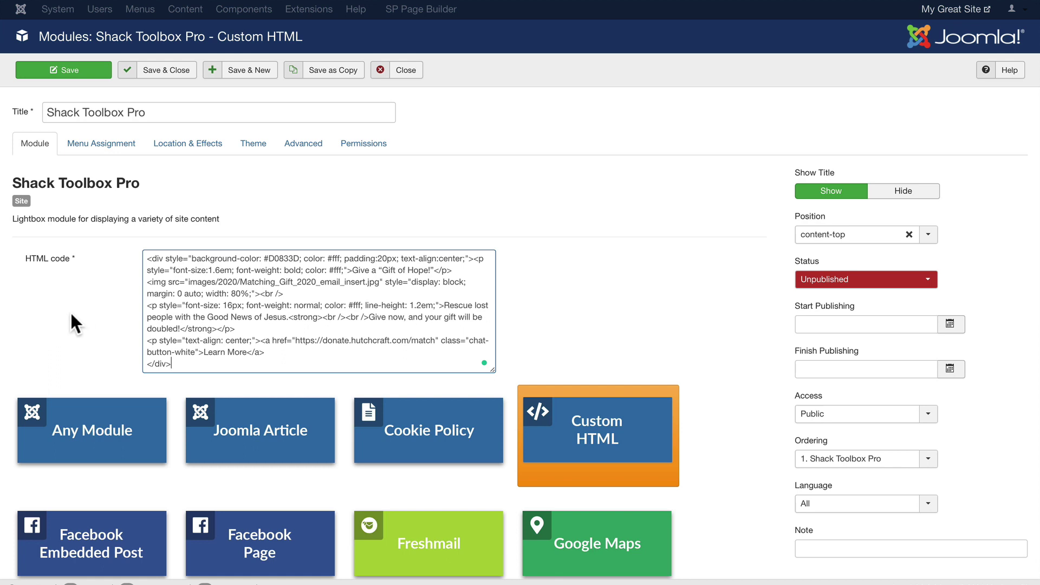
{"action": "left_click", "coordinate": [908, 193]}
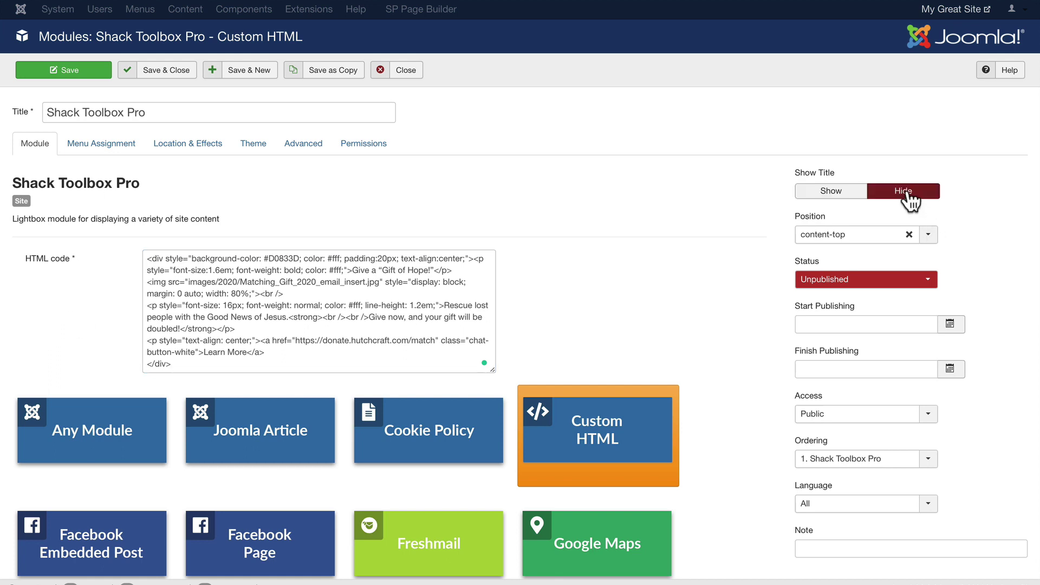
Set the module position to Footer, then bring up the Location & Effects settings
{"action": "left_click", "coordinate": [930, 237]}
{"action": "scroll", "coordinate": [903, 324], "scroll_direction": "up", "scroll_amount": 1}
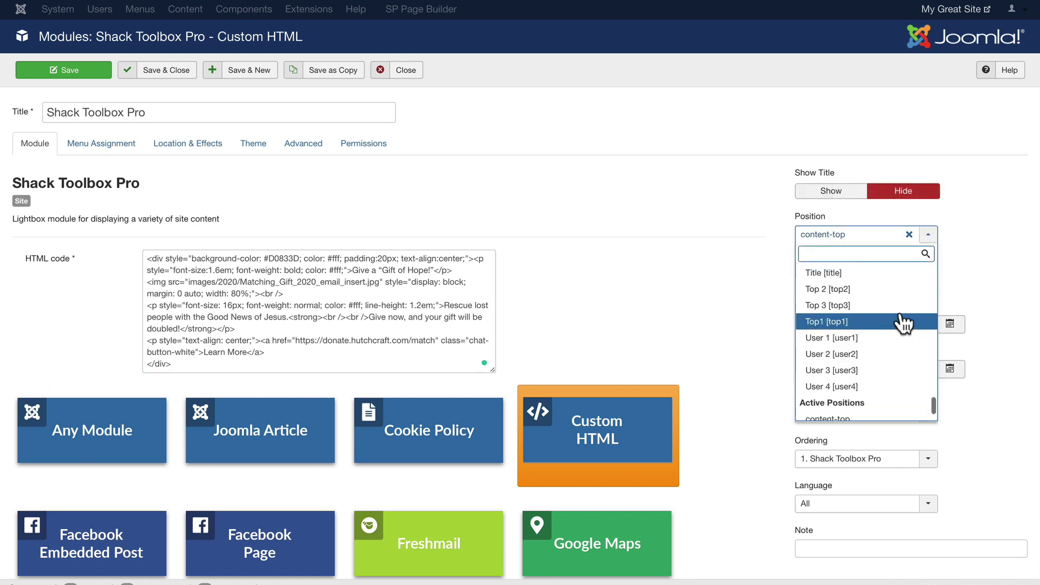
{"action": "key", "text": "Up"}
{"action": "left_click", "coordinate": [903, 323]}
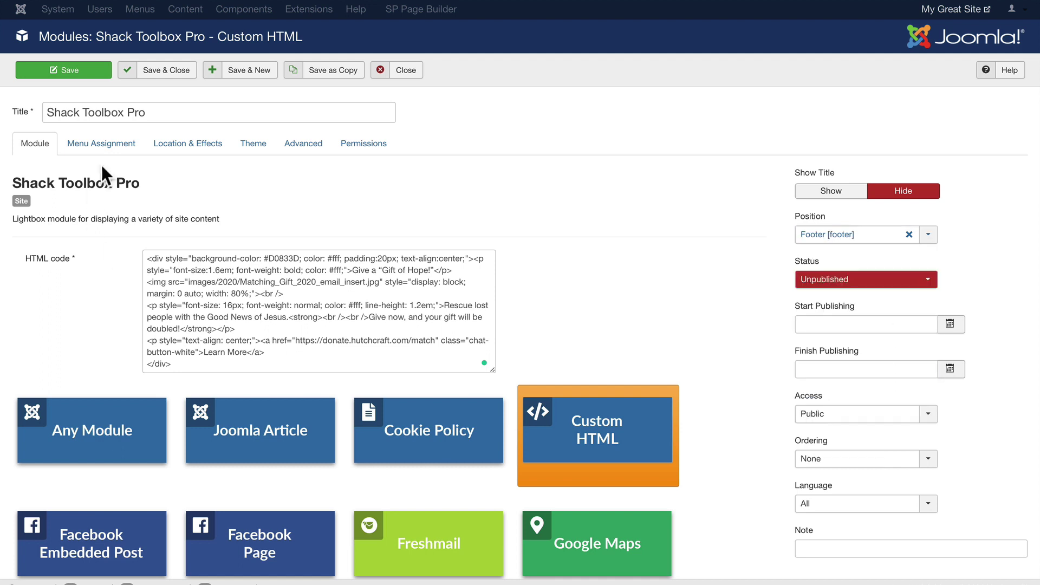
{"action": "left_click", "coordinate": [179, 144]}
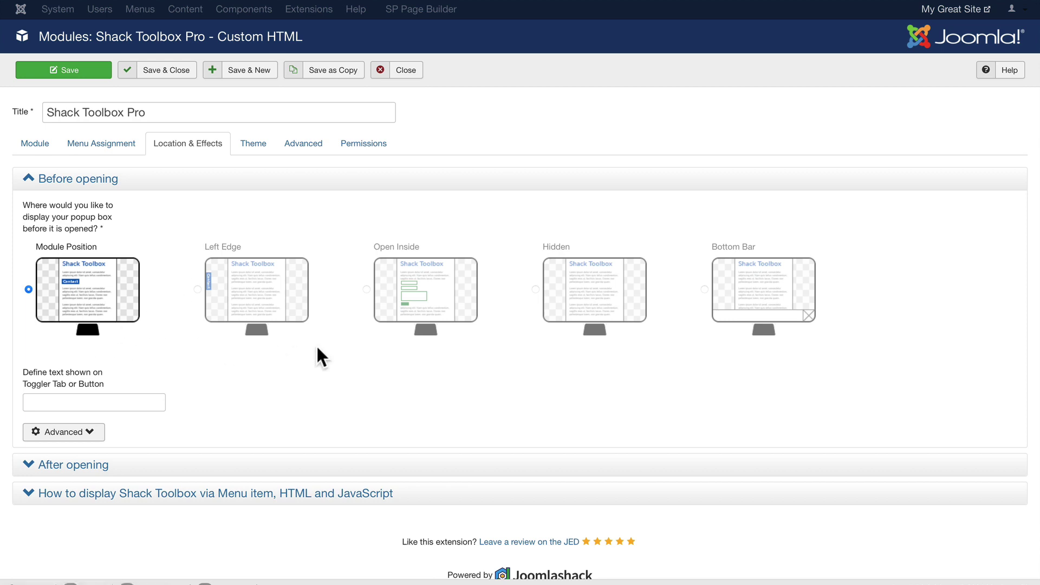
Make the popup a Left Edge 'Matching Gift' tab whose opening event is Mouse over
{"action": "left_click", "coordinate": [243, 294]}
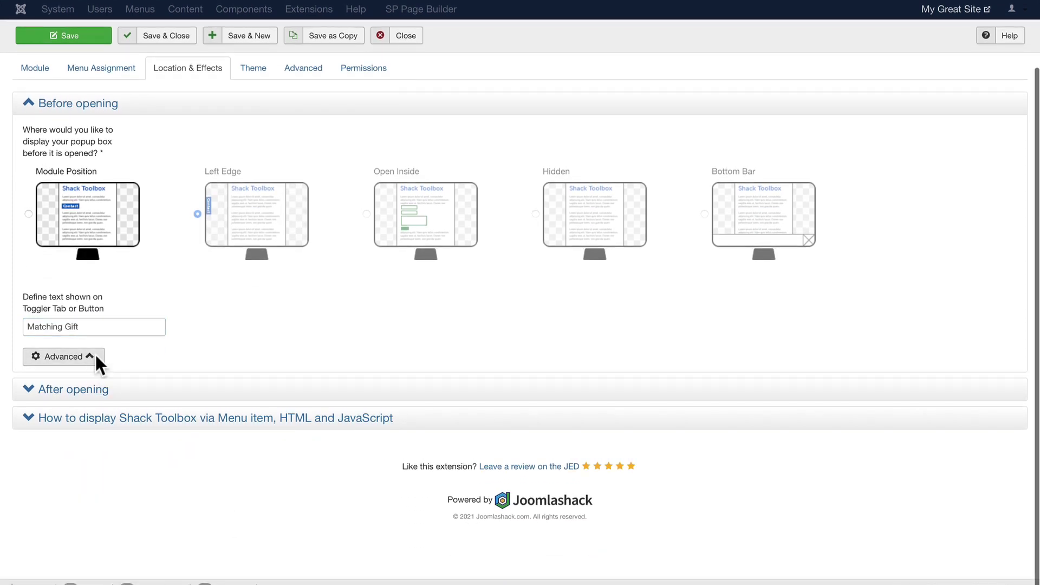
{"action": "left_click", "coordinate": [85, 358]}
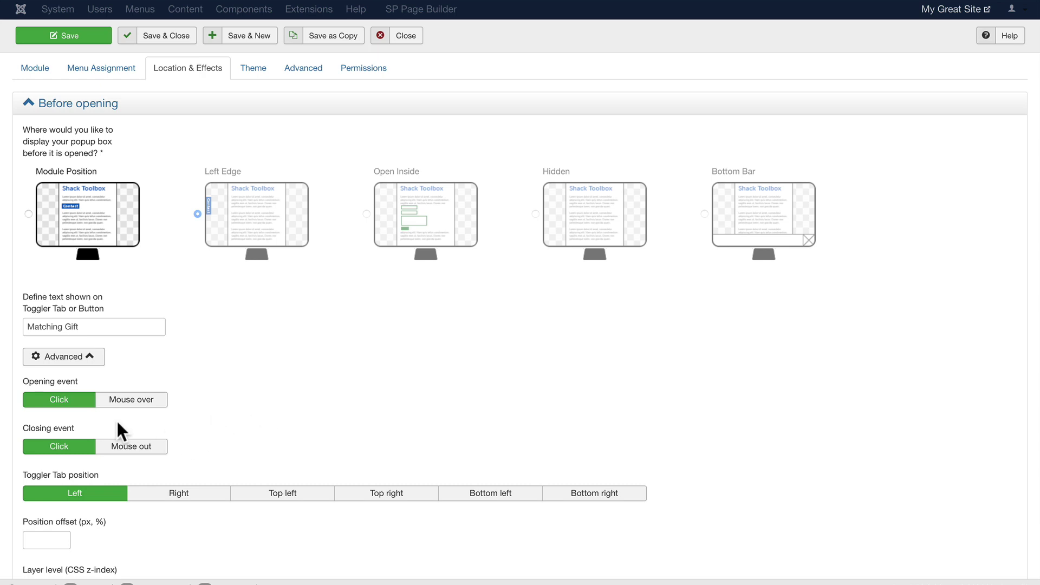
{"action": "left_click", "coordinate": [125, 400]}
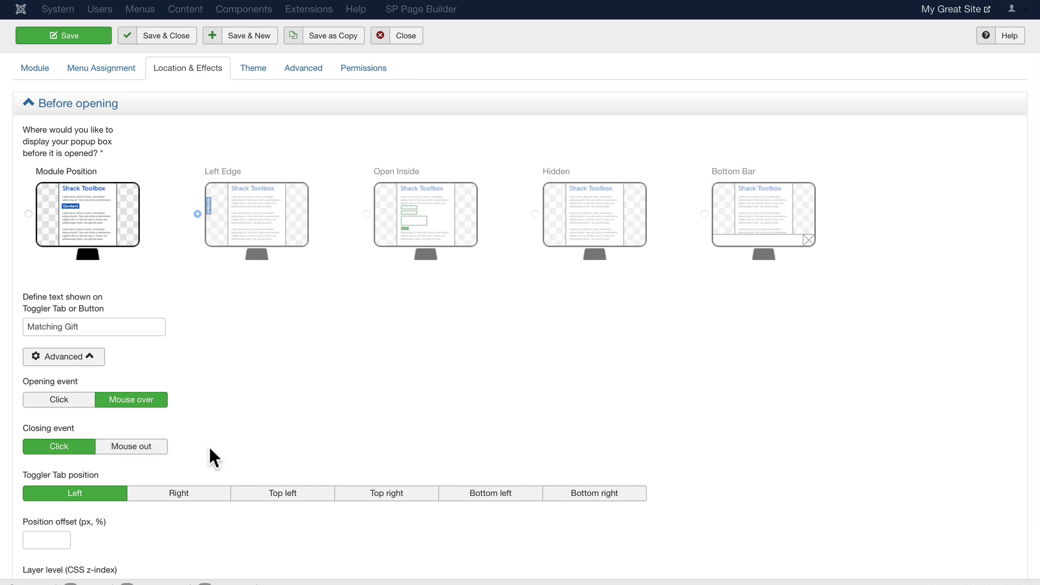
Place the popup's toggler tab at the bottom right
{"action": "scroll", "coordinate": [210, 449], "scroll_direction": "down", "scroll_amount": 3}
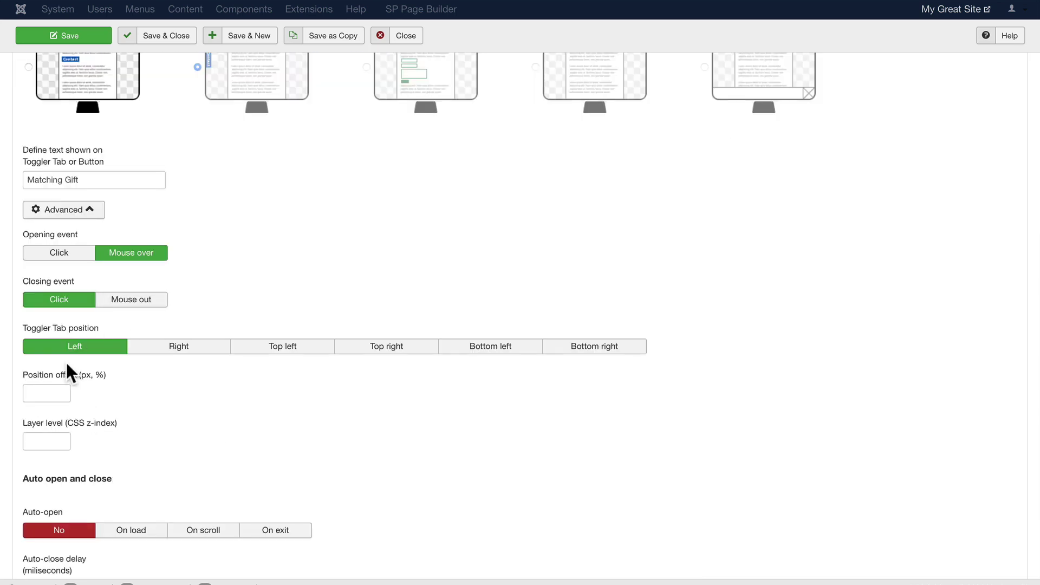
{"action": "scroll", "coordinate": [195, 268], "scroll_direction": "up", "scroll_amount": 2}
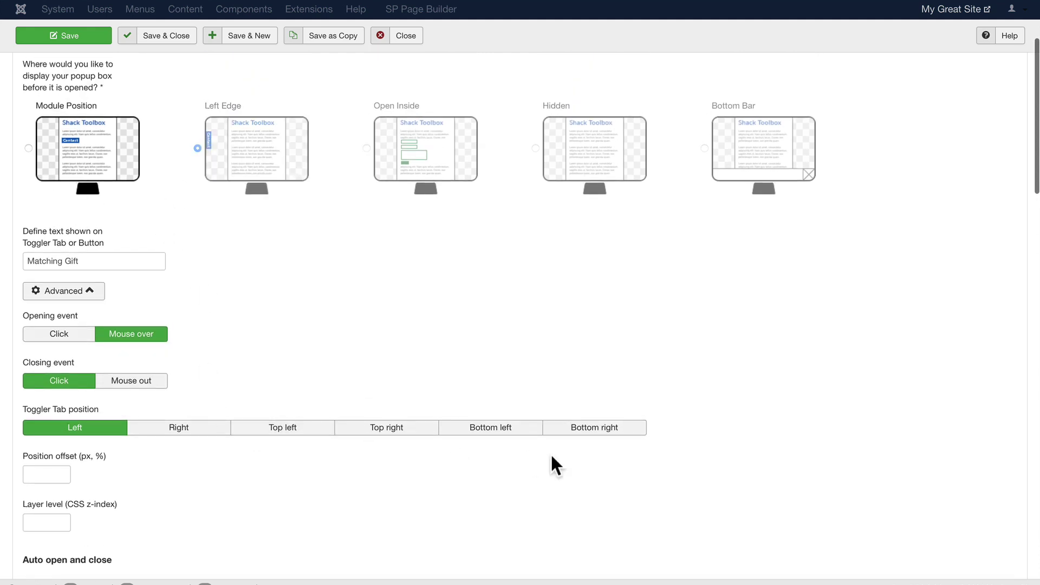
{"action": "left_click", "coordinate": [588, 436]}
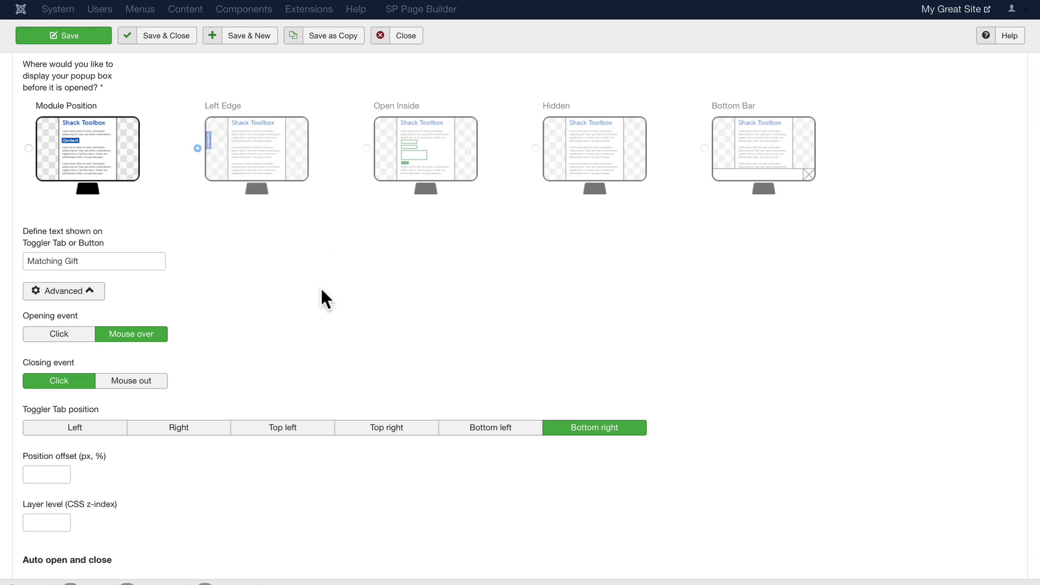
Set Auto-open to On load, with count 1, 0 ms delay and a 30-day cookie
{"action": "scroll", "coordinate": [322, 292], "scroll_direction": "down", "scroll_amount": 5}
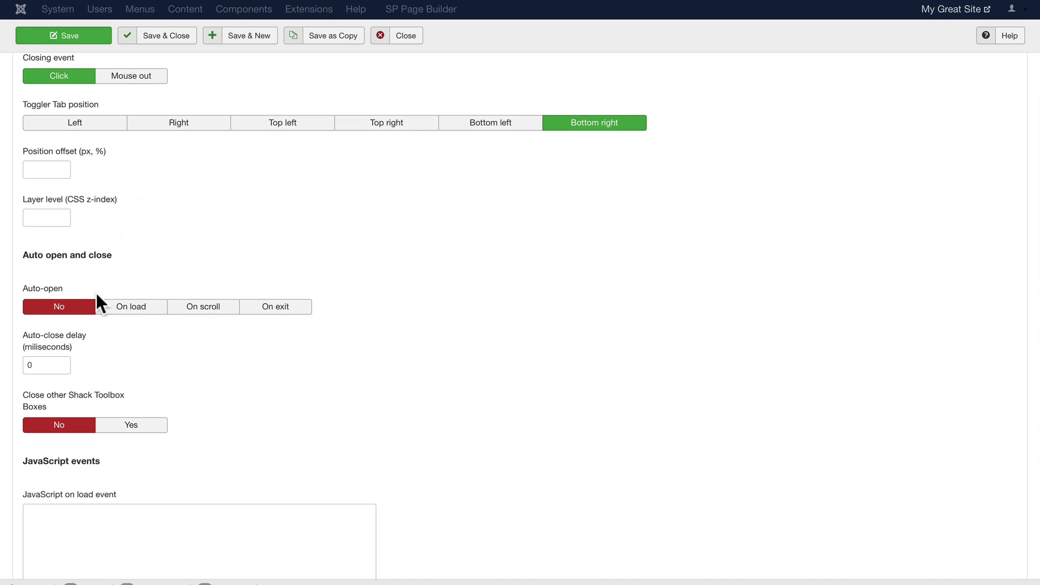
{"action": "scroll", "coordinate": [140, 227], "scroll_direction": "down", "scroll_amount": 3}
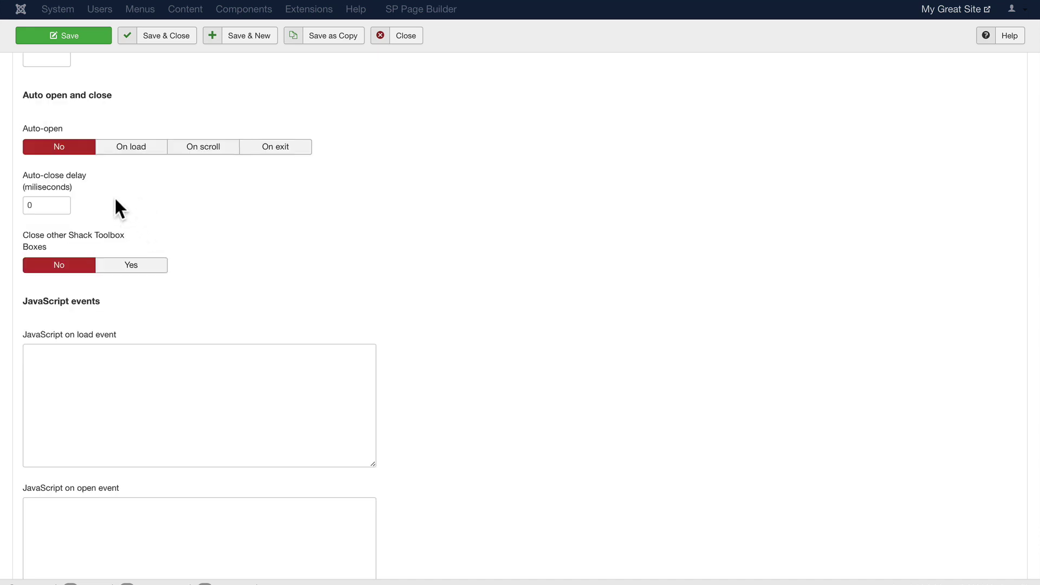
{"action": "left_click", "coordinate": [130, 151]}
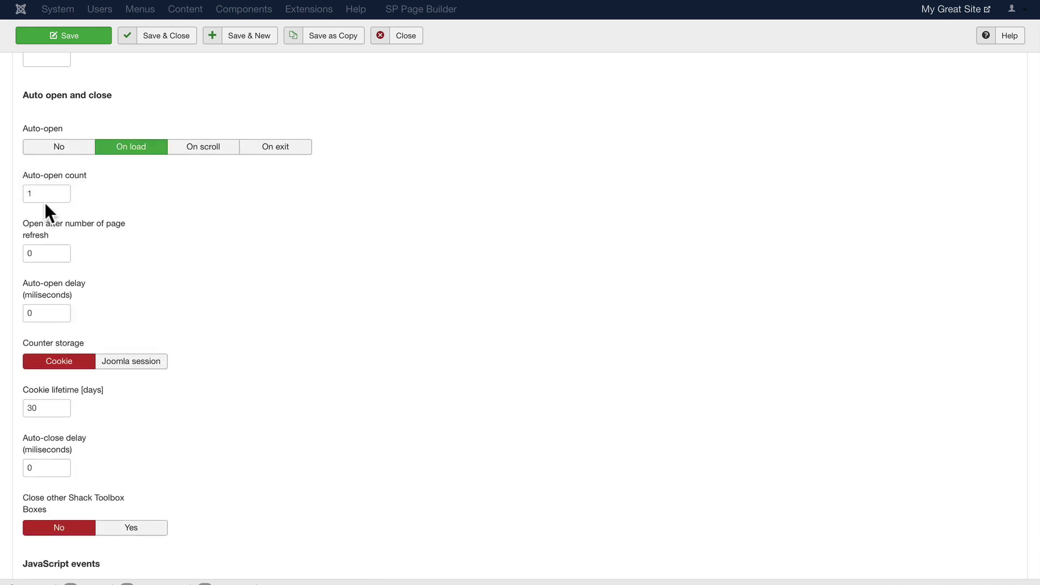
{"action": "mouse_move", "coordinate": [49, 179]}
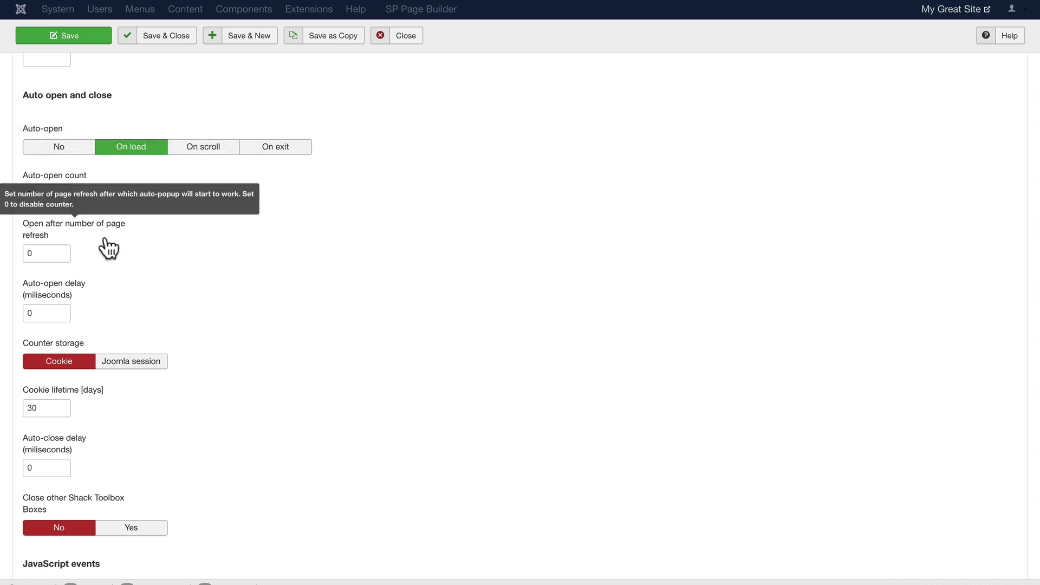
Expand the After opening options and confirm the popup uses the Slidebox slide-in effect
{"action": "scroll", "coordinate": [113, 260], "scroll_direction": "down", "scroll_amount": 6}
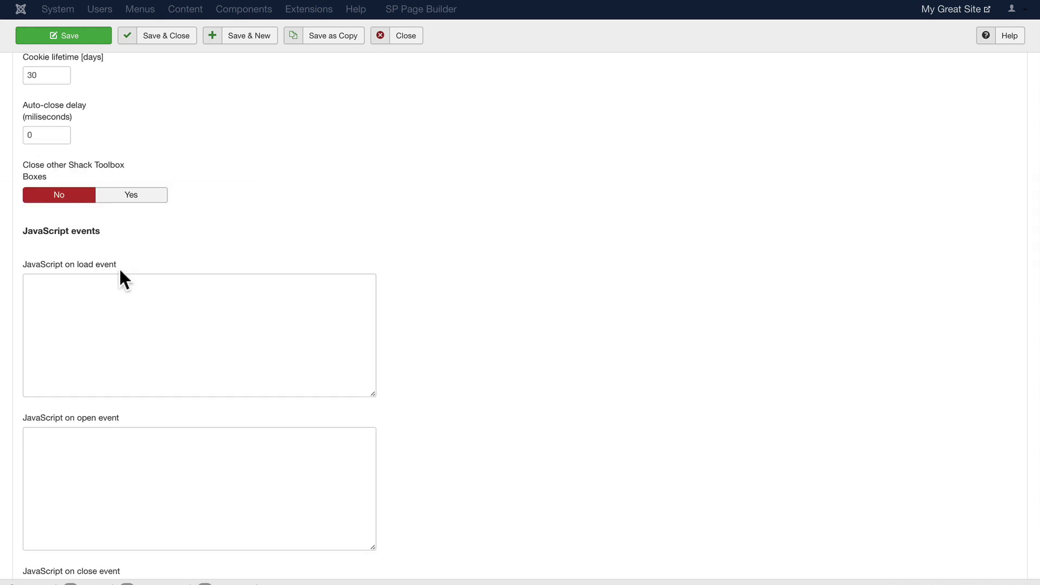
{"action": "scroll", "coordinate": [120, 270], "scroll_direction": "down", "scroll_amount": 8}
{"action": "scroll", "coordinate": [119, 271], "scroll_direction": "down", "scroll_amount": 4}
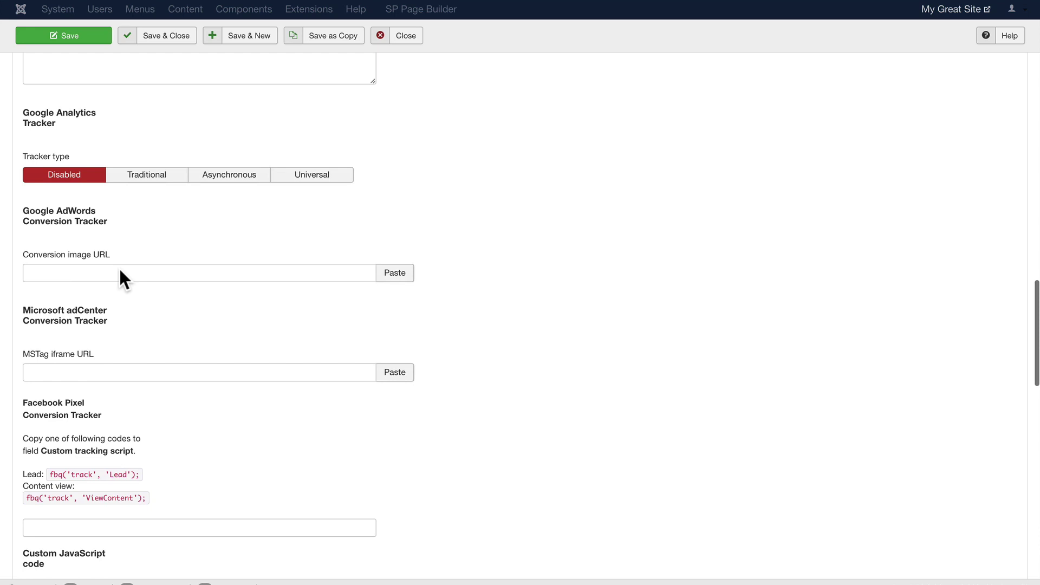
{"action": "scroll", "coordinate": [120, 271], "scroll_direction": "down", "scroll_amount": 2}
{"action": "scroll", "coordinate": [119, 269], "scroll_direction": "down", "scroll_amount": 3}
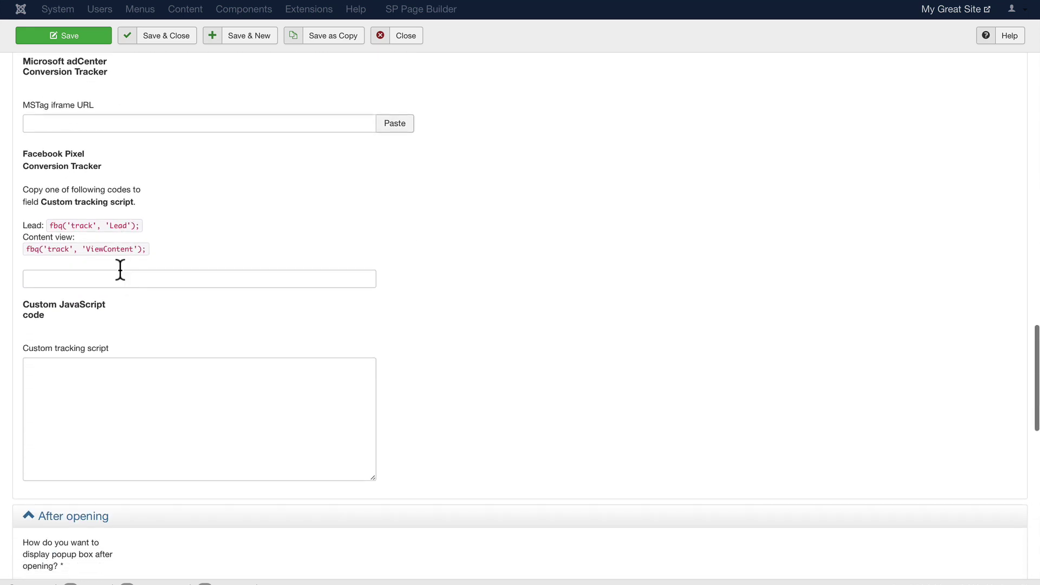
{"action": "scroll", "coordinate": [528, 330], "scroll_direction": "down", "scroll_amount": 2}
{"action": "scroll", "coordinate": [528, 325], "scroll_direction": "down", "scroll_amount": 2}
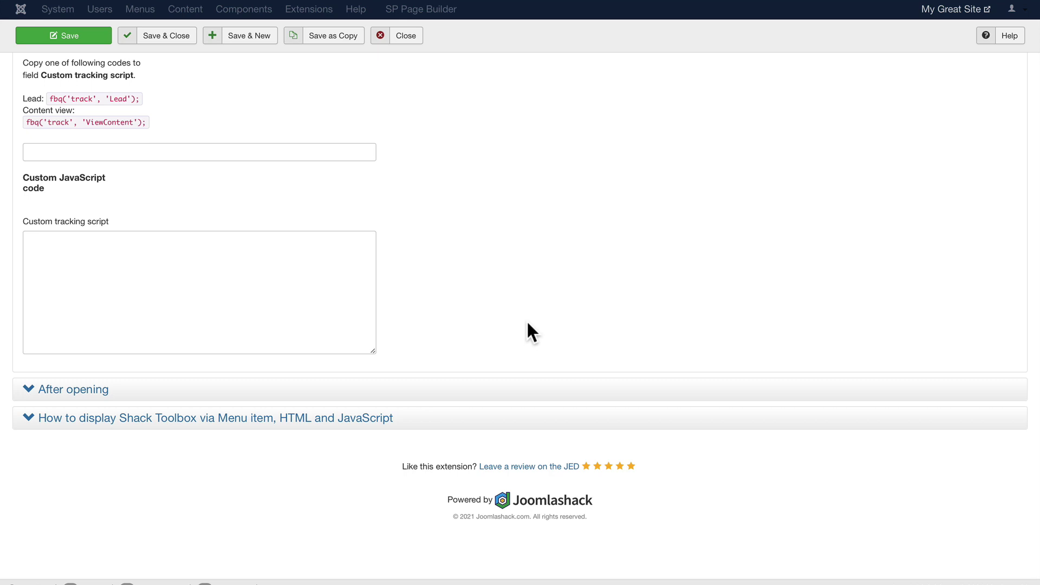
{"action": "left_click", "coordinate": [389, 389]}
{"action": "scroll", "coordinate": [360, 333], "scroll_direction": "down", "scroll_amount": 2}
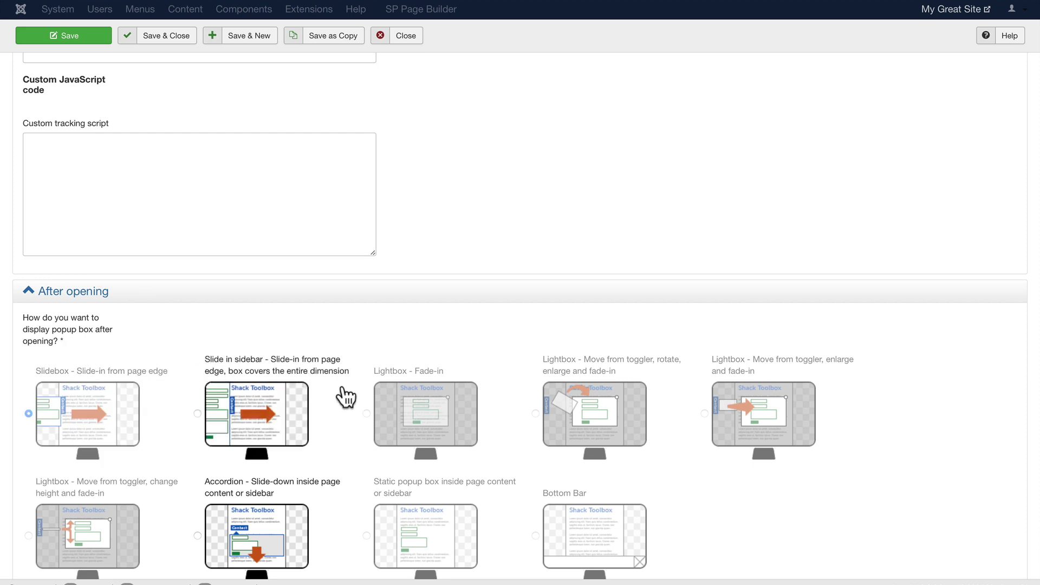
{"action": "scroll", "coordinate": [485, 349], "scroll_direction": "down", "scroll_amount": 3}
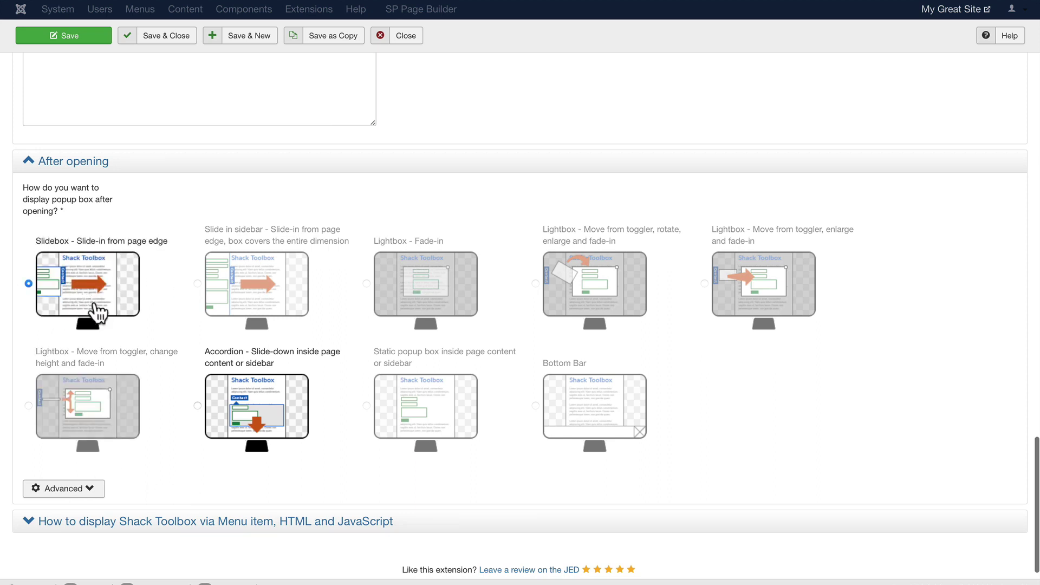
{"action": "scroll", "coordinate": [108, 314], "scroll_direction": "down", "scroll_amount": 2}
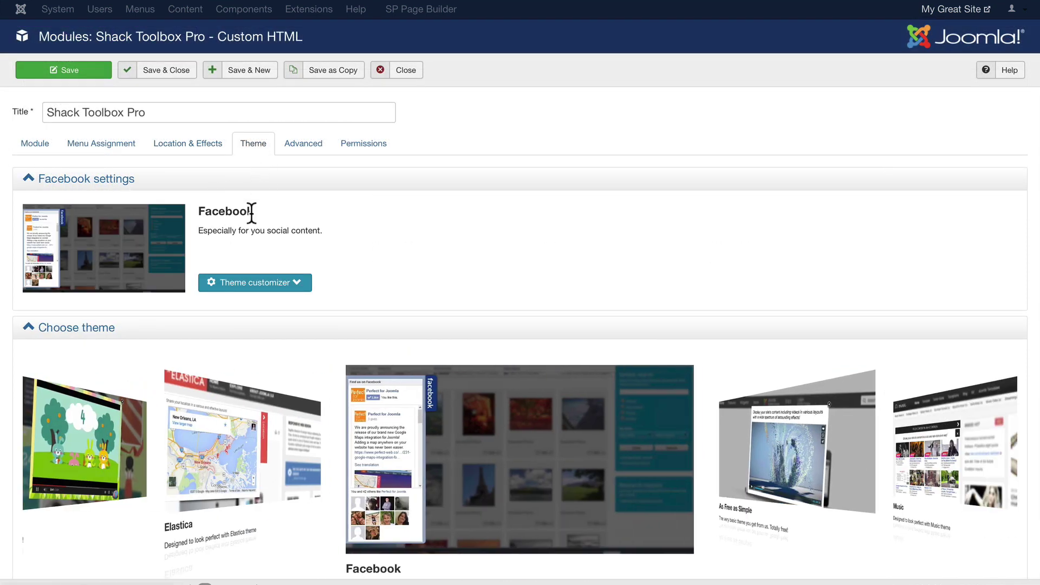
Review the module's Advanced loading options
{"action": "left_click", "coordinate": [295, 144]}
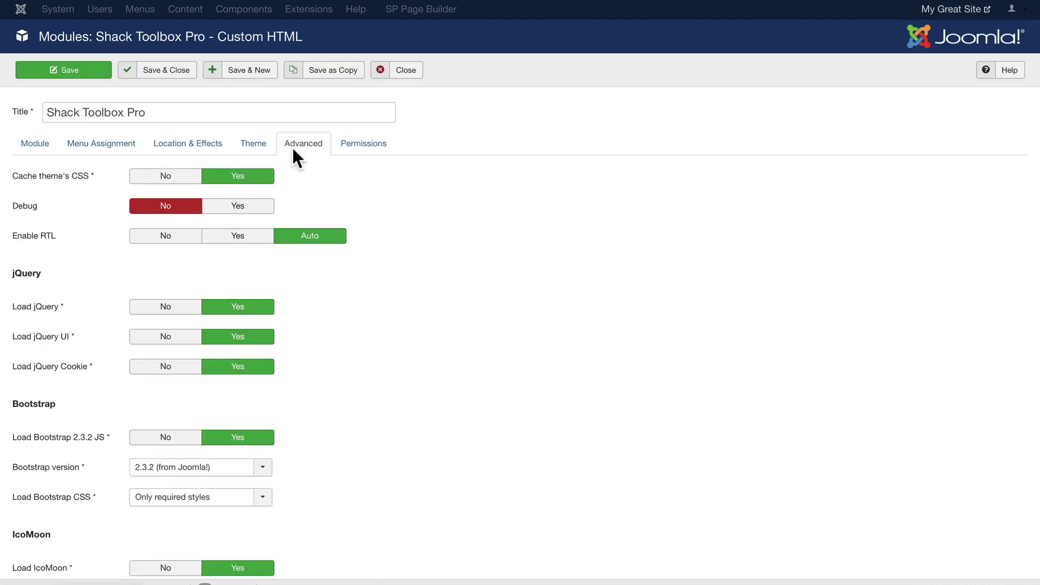
{"action": "scroll", "coordinate": [453, 266], "scroll_direction": "down", "scroll_amount": 3}
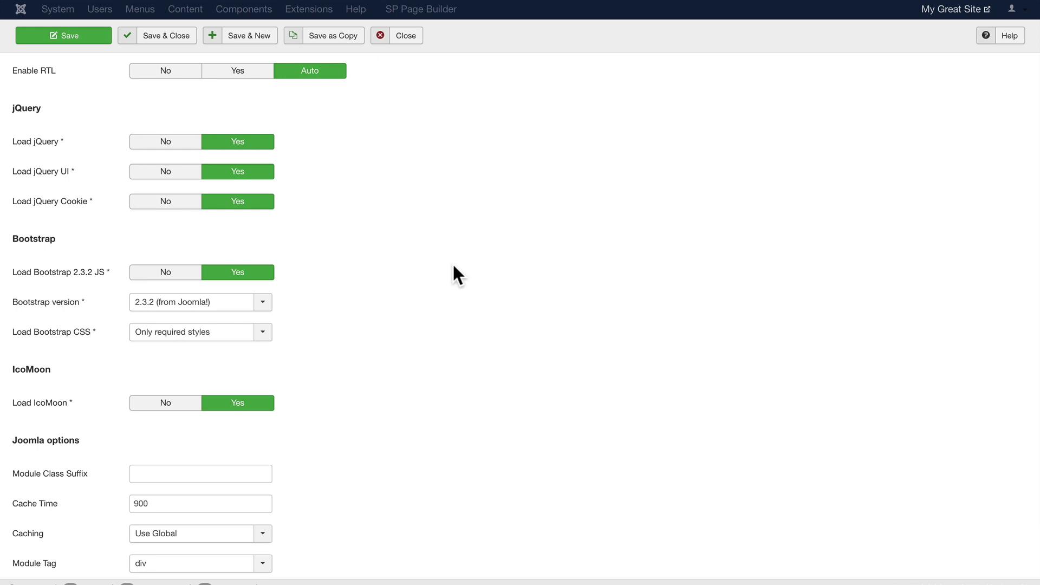
{"action": "scroll", "coordinate": [452, 265], "scroll_direction": "down", "scroll_amount": 4}
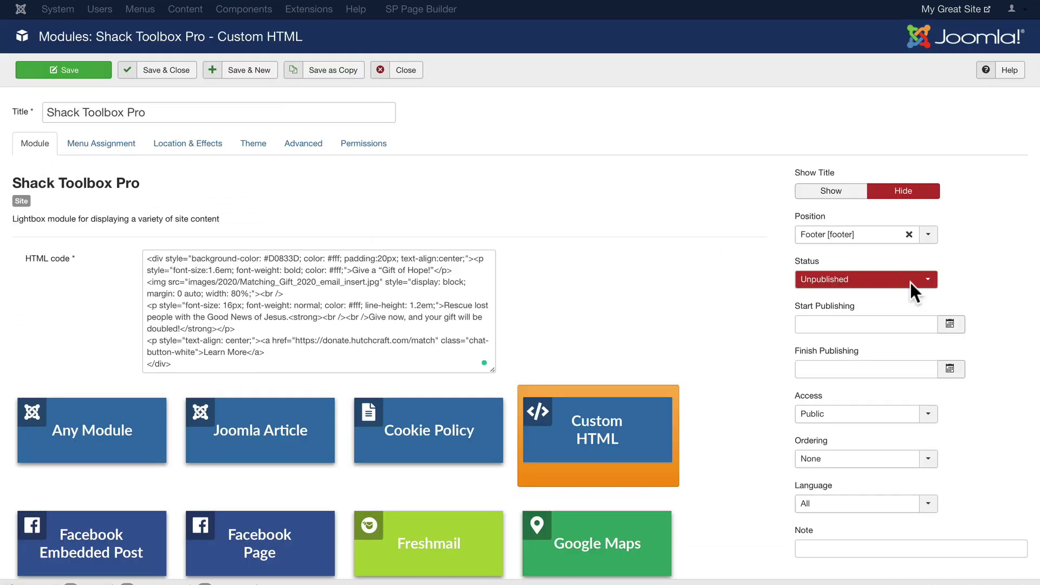
Set the module status to Published, save it, and open the front-end site preview
{"action": "left_click", "coordinate": [909, 279]}
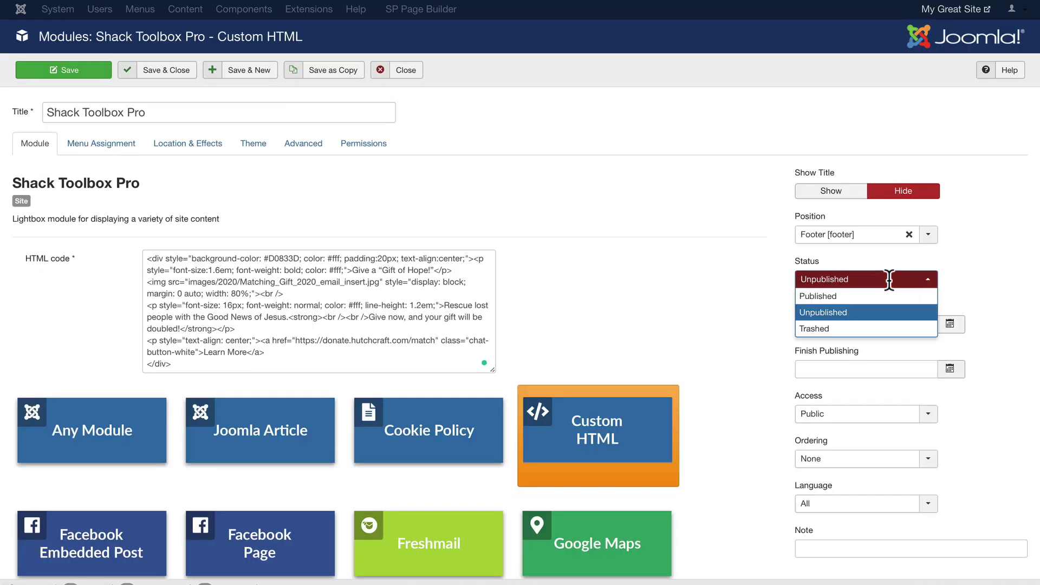
{"action": "left_click", "coordinate": [834, 297]}
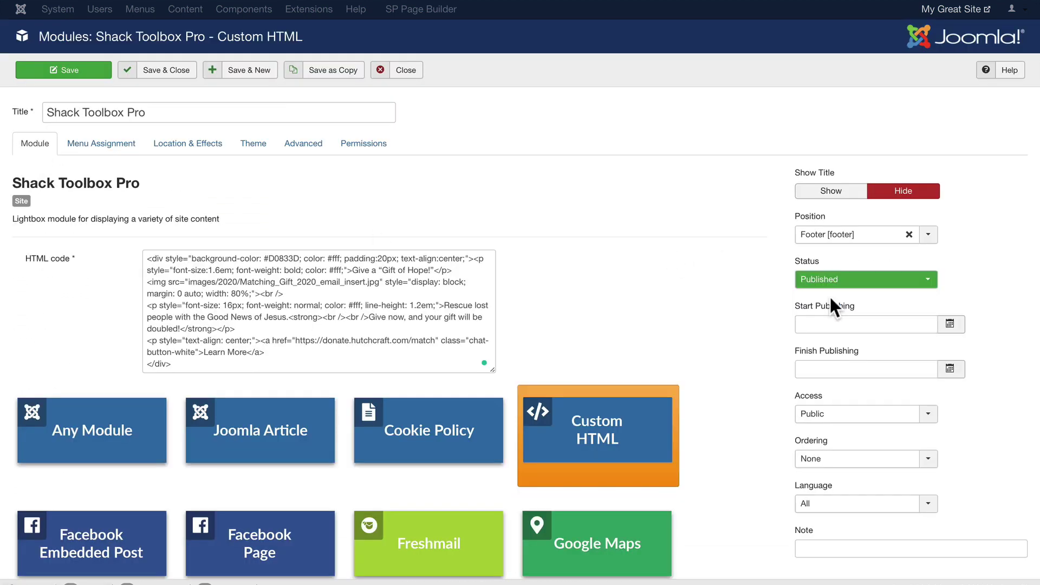
{"action": "left_click", "coordinate": [70, 67]}
{"action": "left_click", "coordinate": [927, 10]}
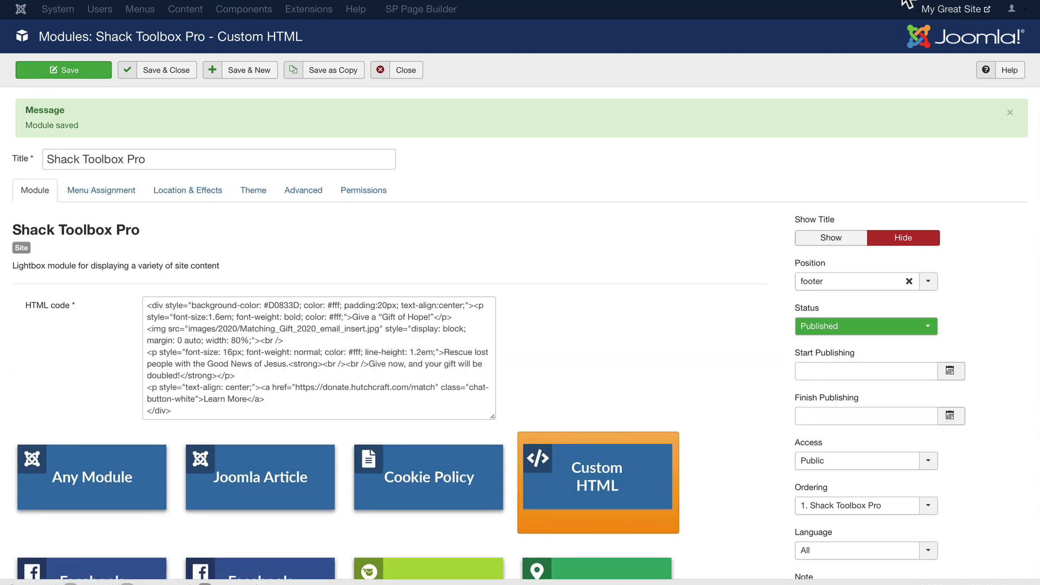